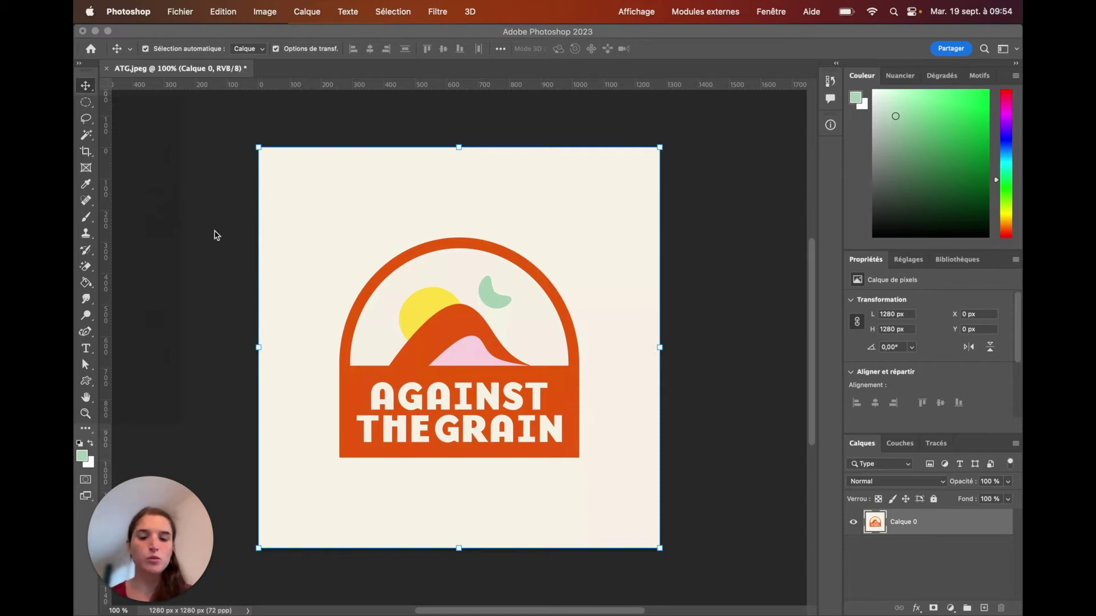
Step: Start Replace Color on the Calque 0 layer and sample the logo's orange as the colour to replace
left_click(957, 522)
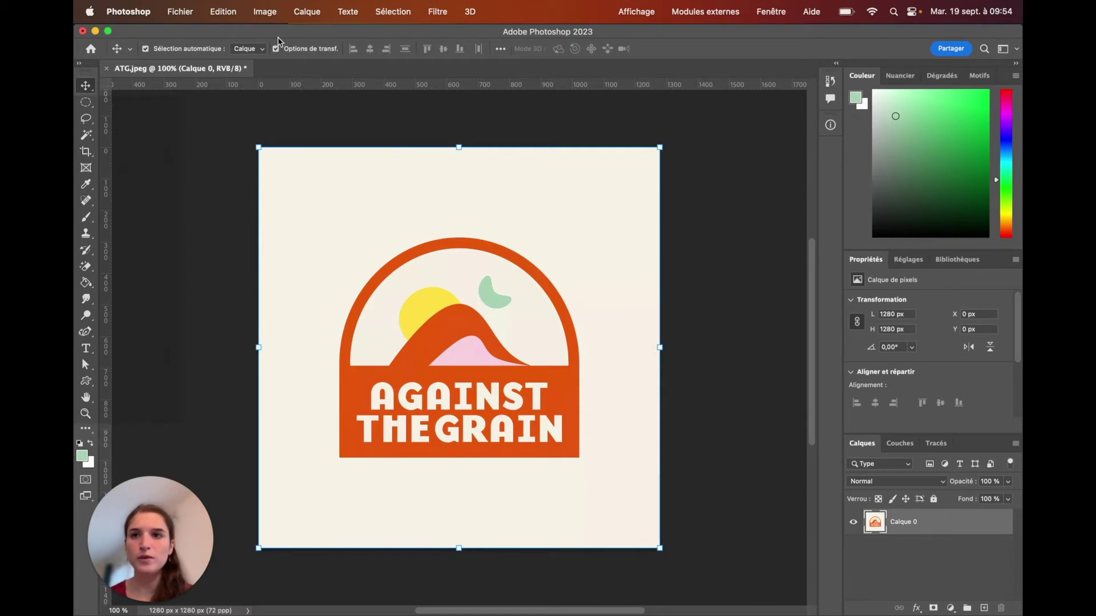
left_click(267, 13)
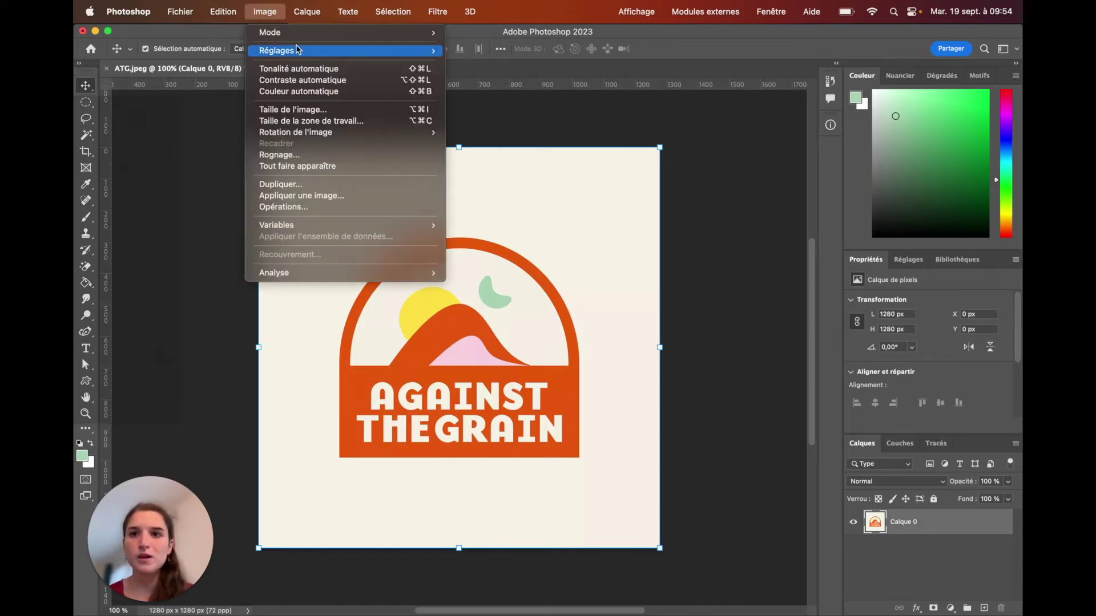
mouse_move(376, 52)
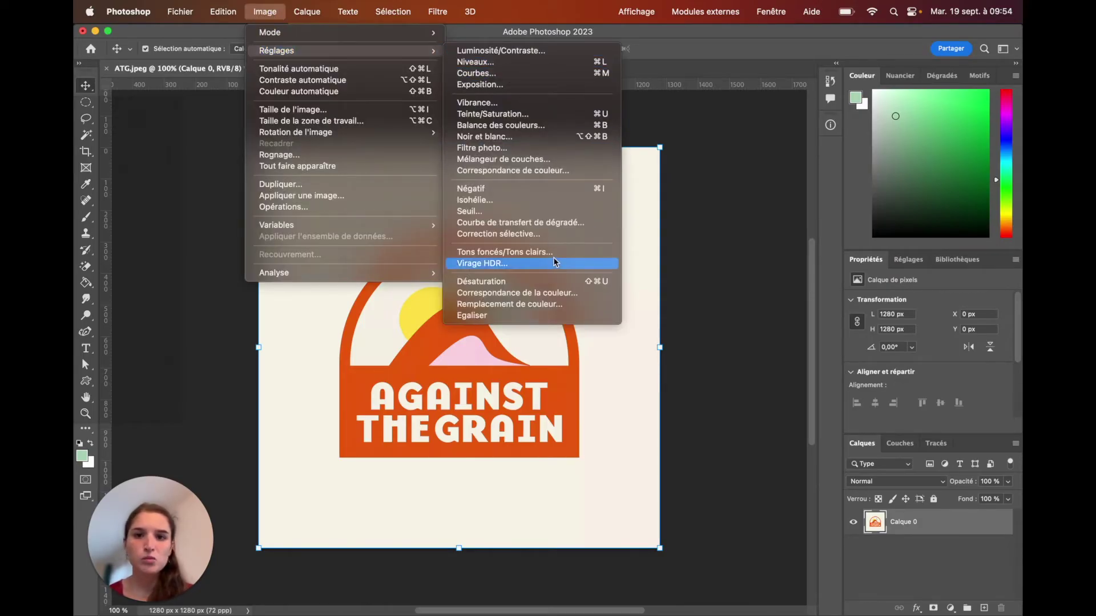
left_click(543, 304)
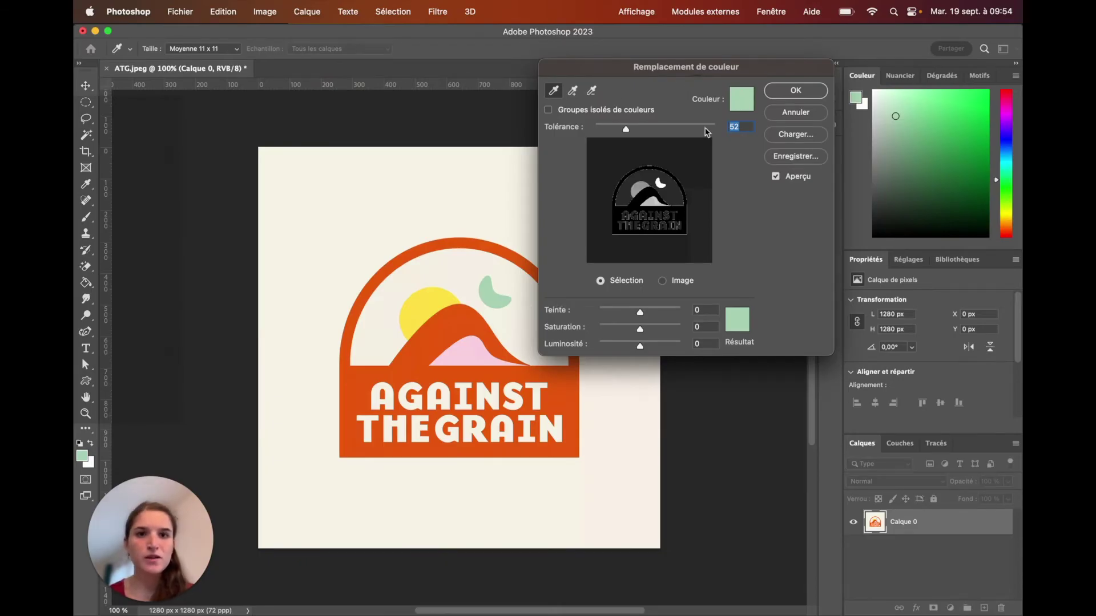
left_click(450, 325)
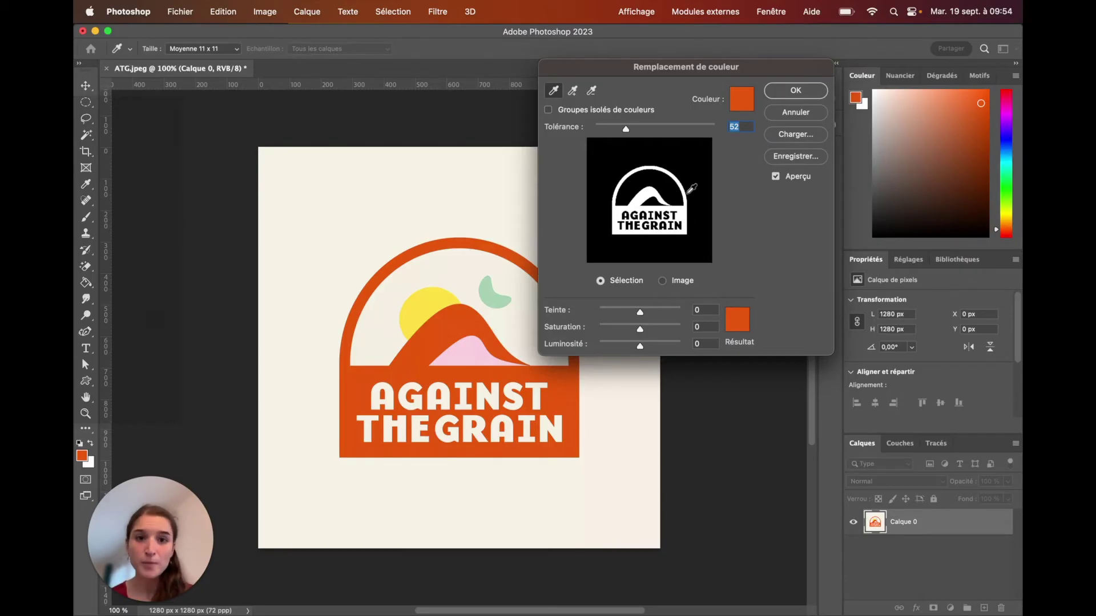
Step: Refine the sampled range by adding and subtracting the hill's pink, setting the tolerance to 44 and subtracting the moon's green
left_click(572, 91)
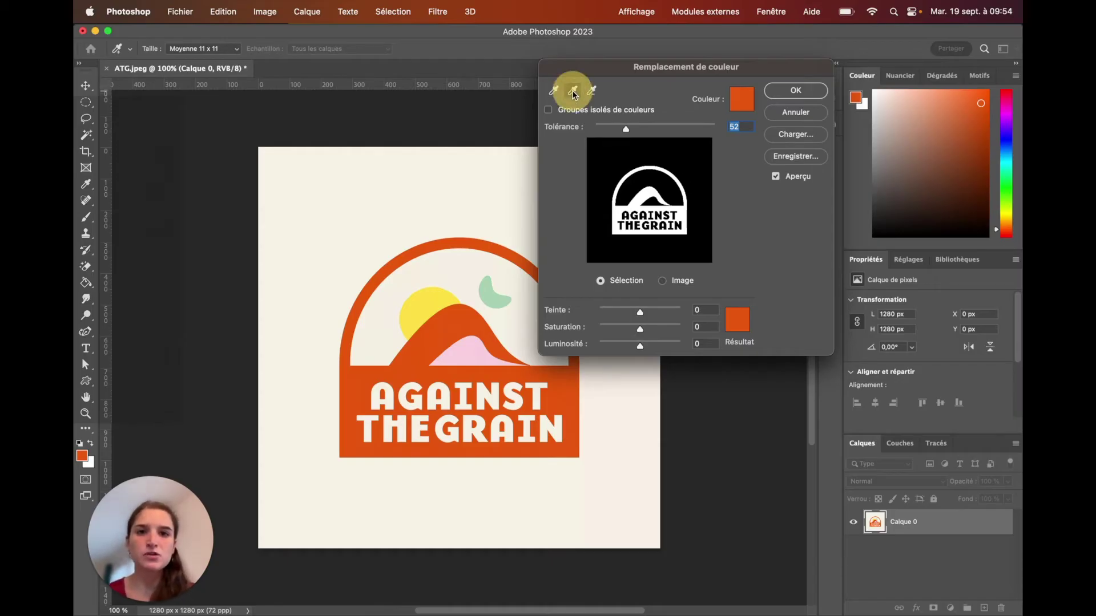
left_click(472, 353)
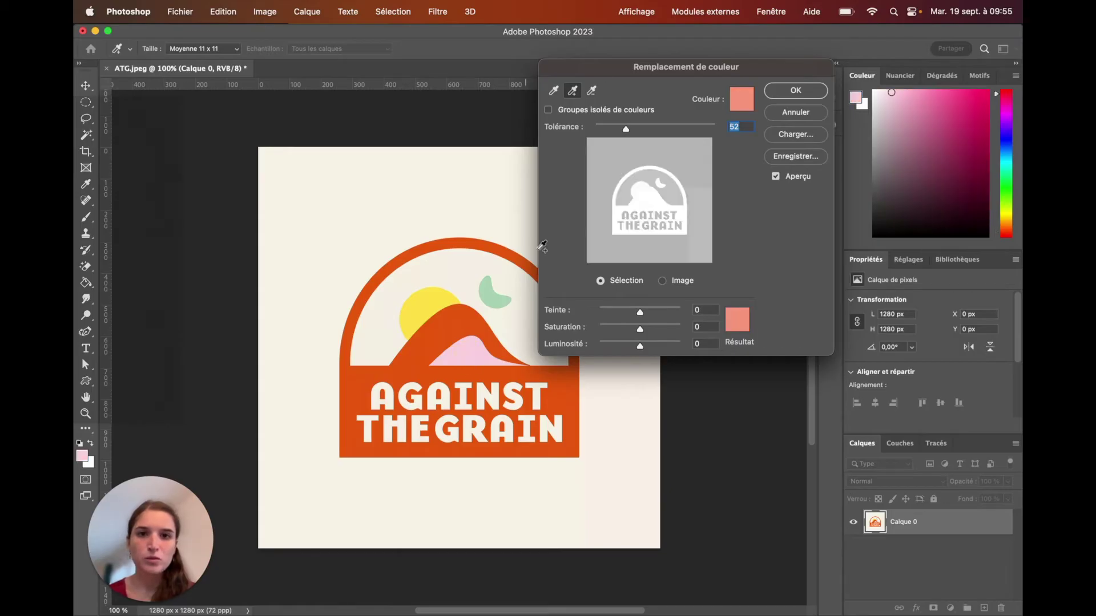
left_click(591, 90)
left_click(463, 349)
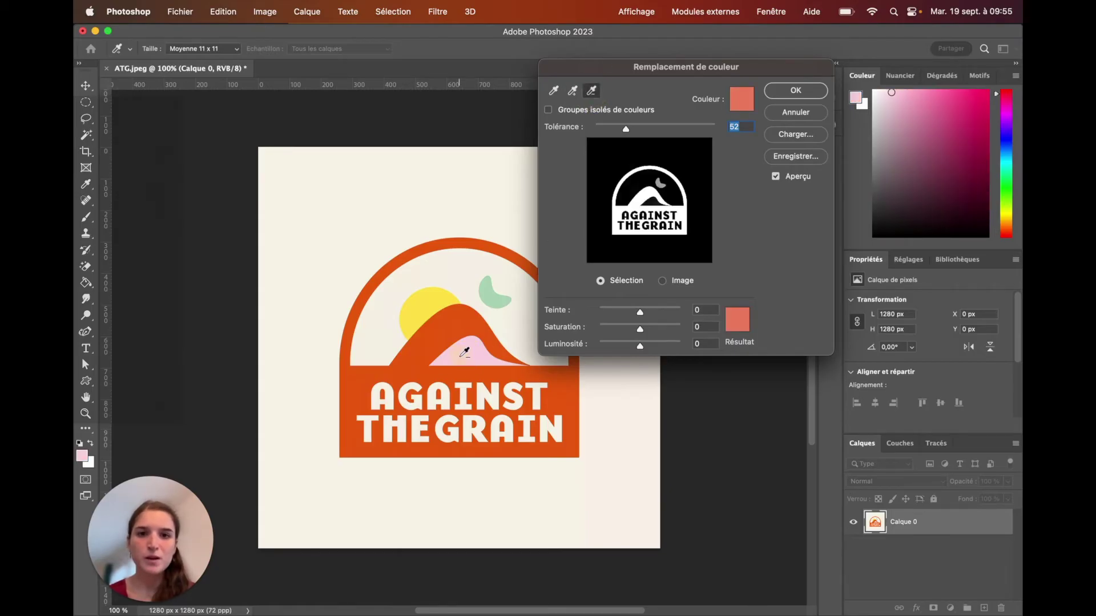
left_click_drag(626, 129, 621, 128)
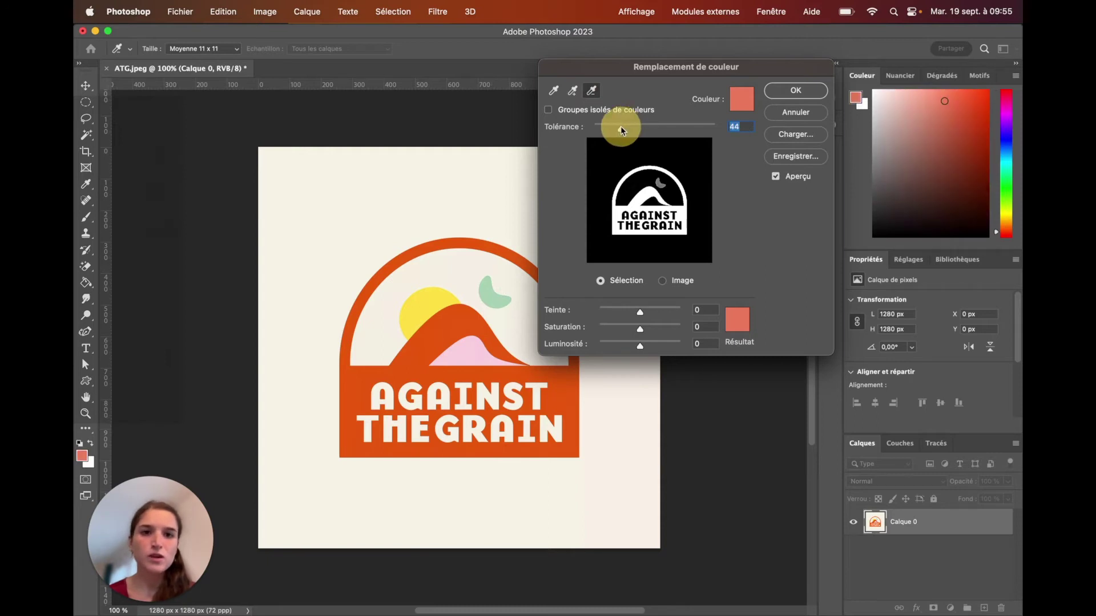
left_click(491, 289)
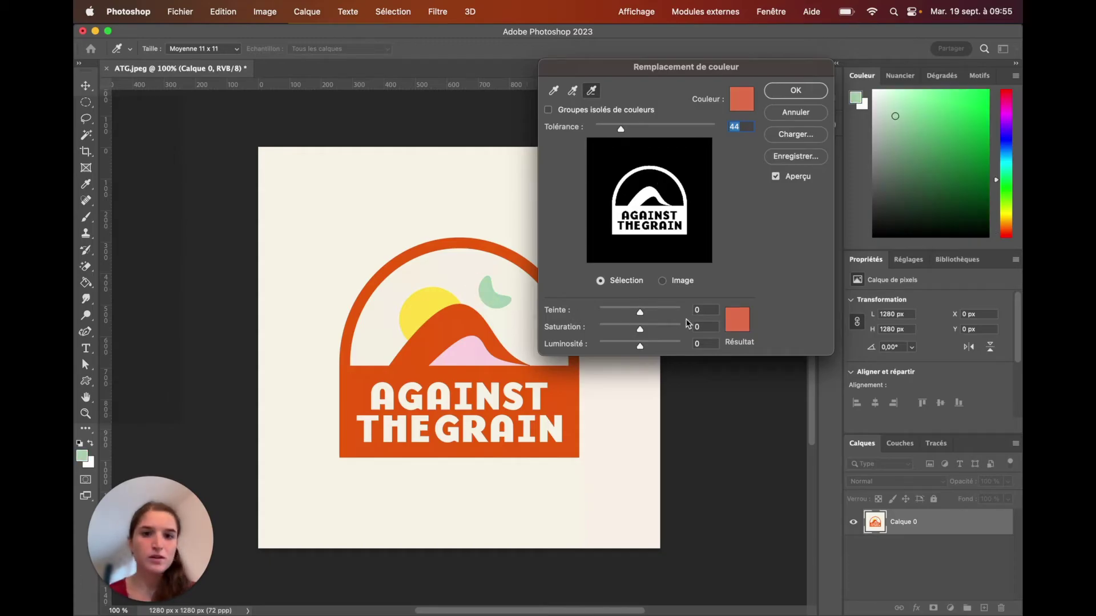
Step: Choose the dark green 2d693c as the replacement colour for the orange areas
left_click(742, 324)
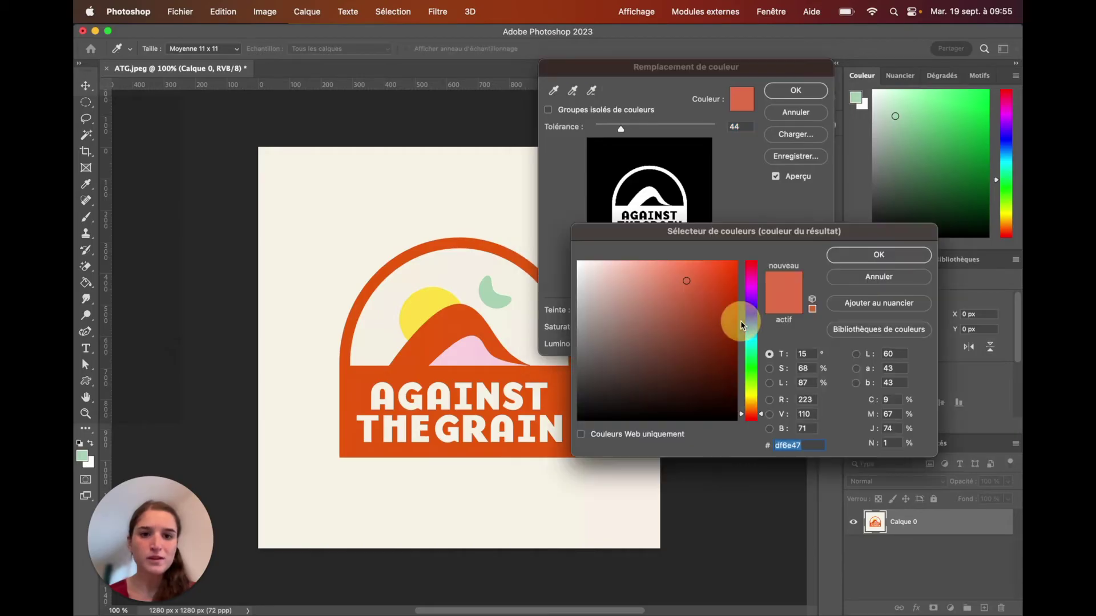
left_click(755, 375)
left_click(754, 363)
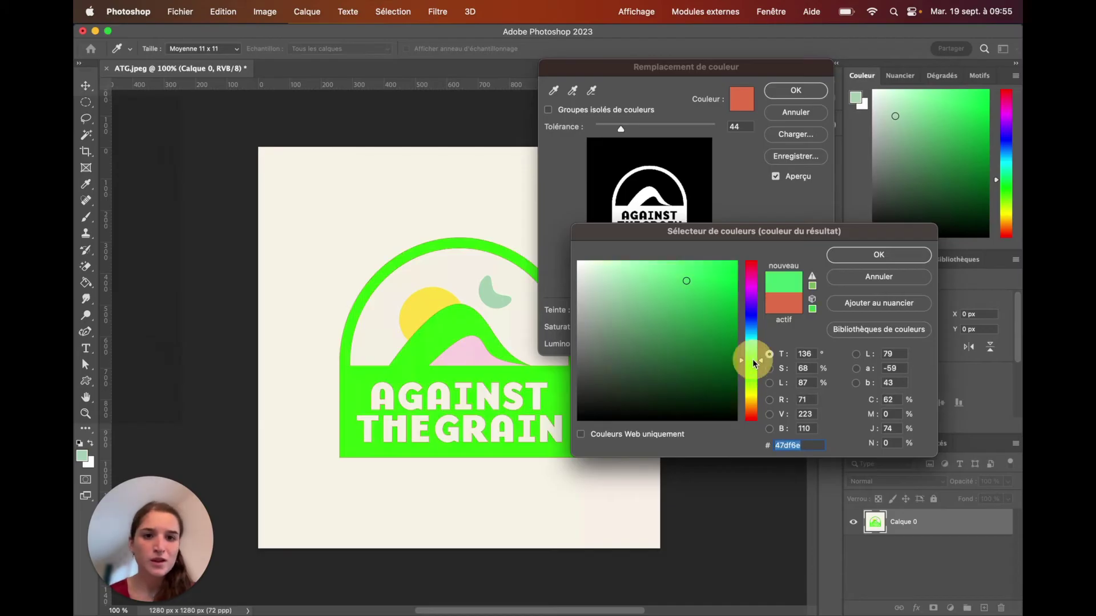
left_click(668, 356)
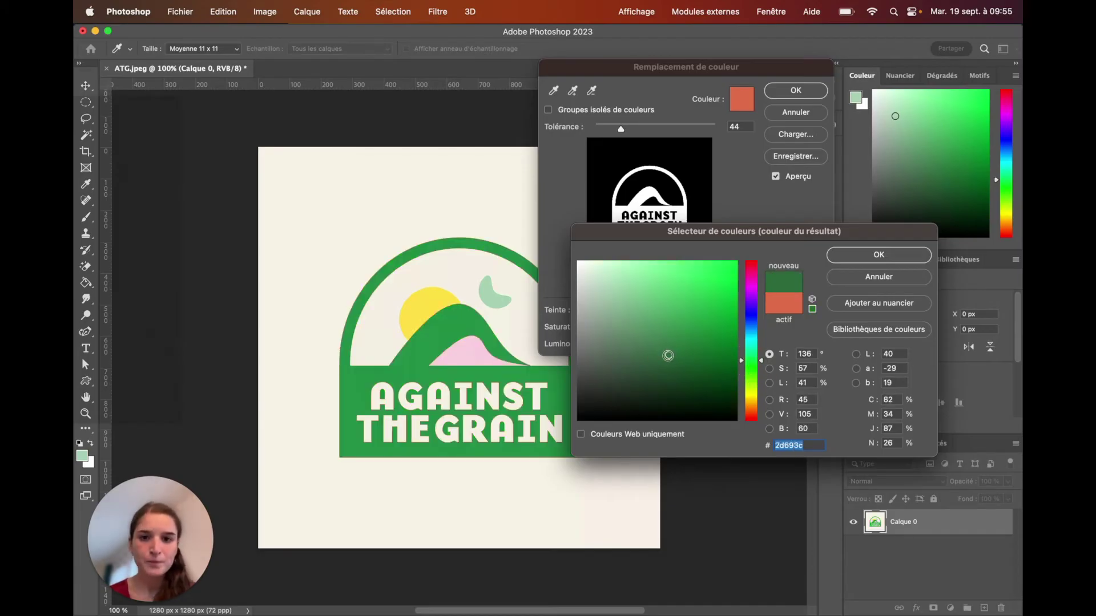
left_click(887, 255)
Step: Set the replacement's lightness to -66 and saturation to +2, and apply the colour replacement
left_click(622, 347)
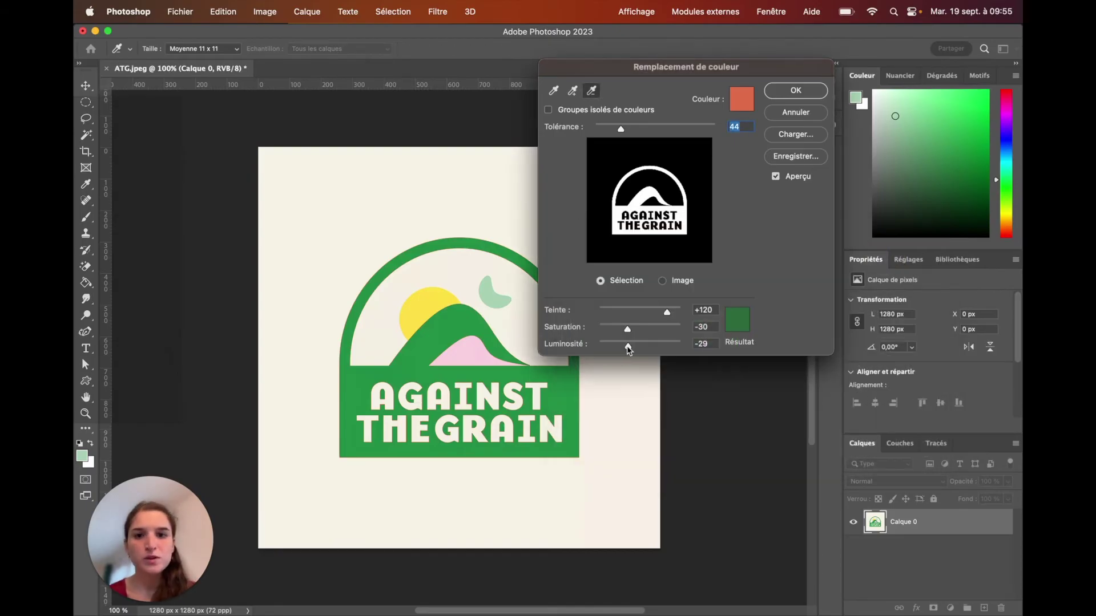
left_click_drag(622, 346, 640, 326)
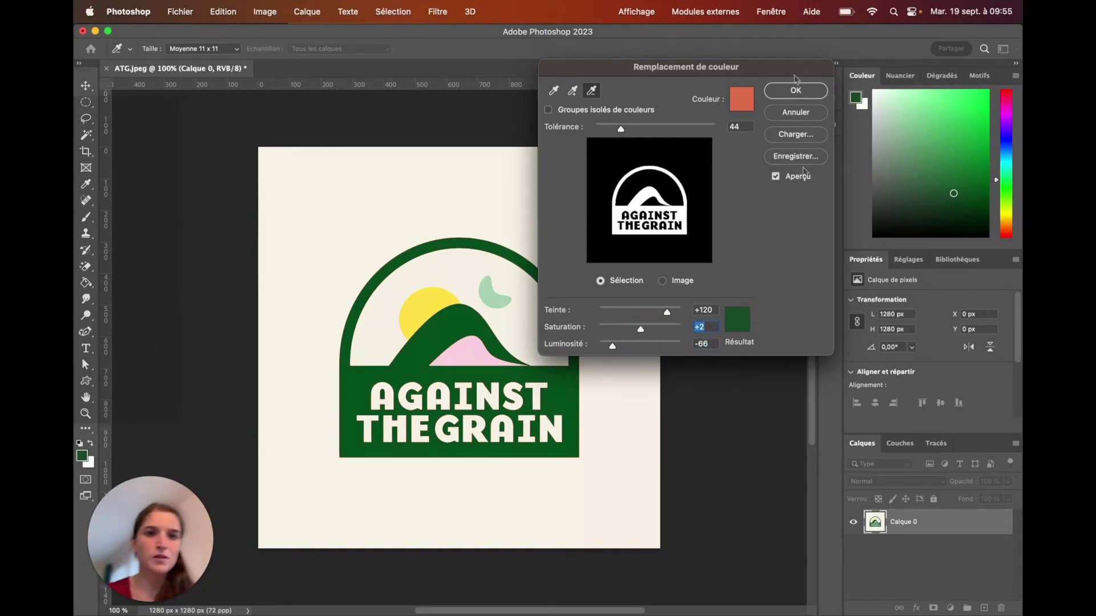
left_click(823, 221)
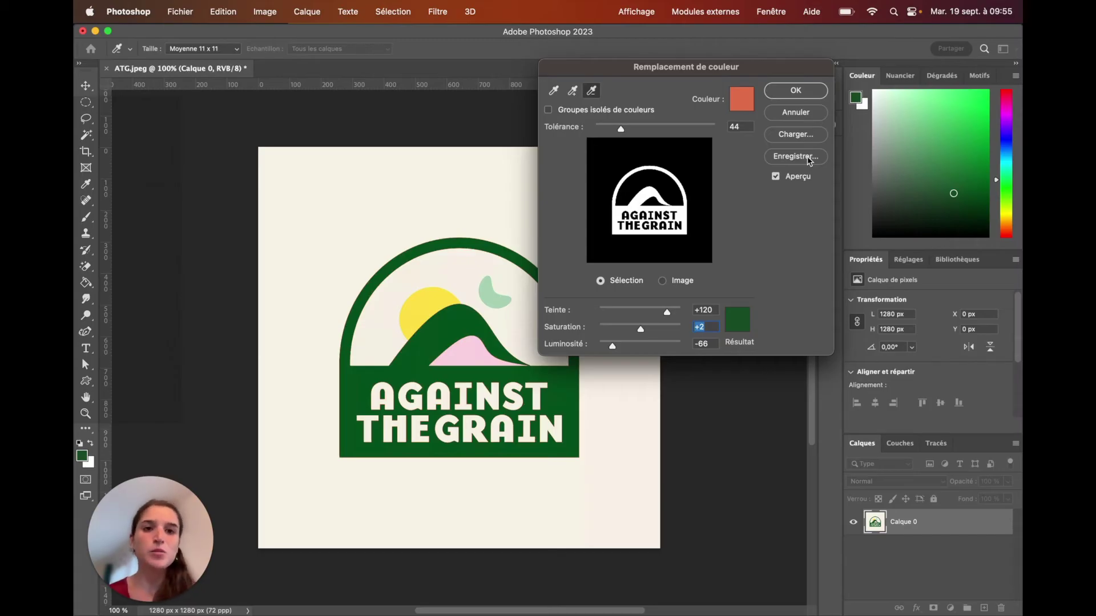
left_click(806, 92)
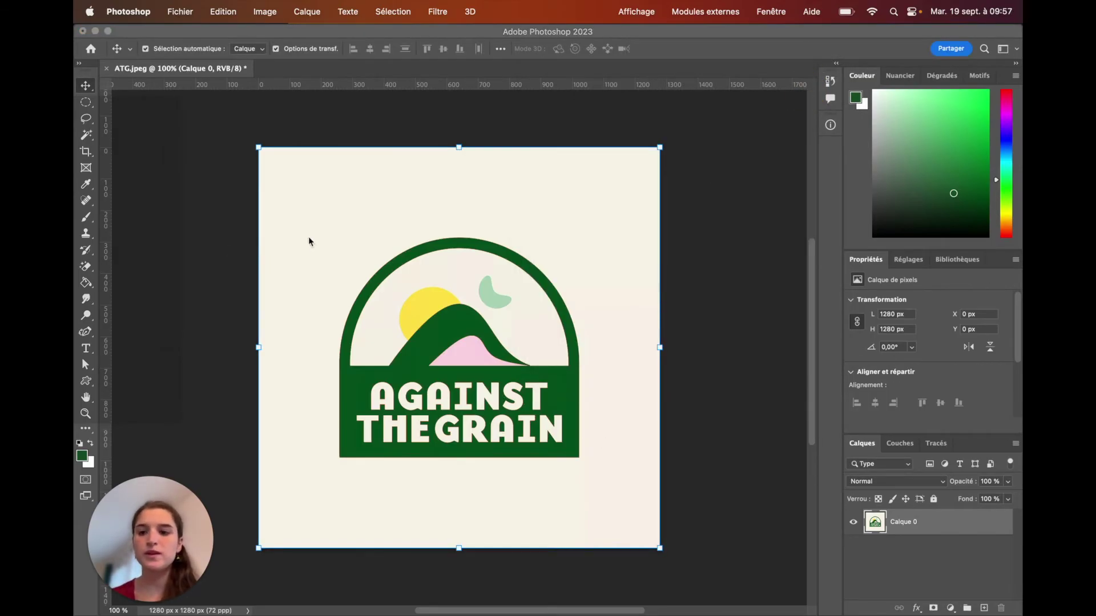
Step: Select the logo's pink hill with Color Range, trying the moon's green and the sun's yellow before sampling the pink
left_click(392, 13)
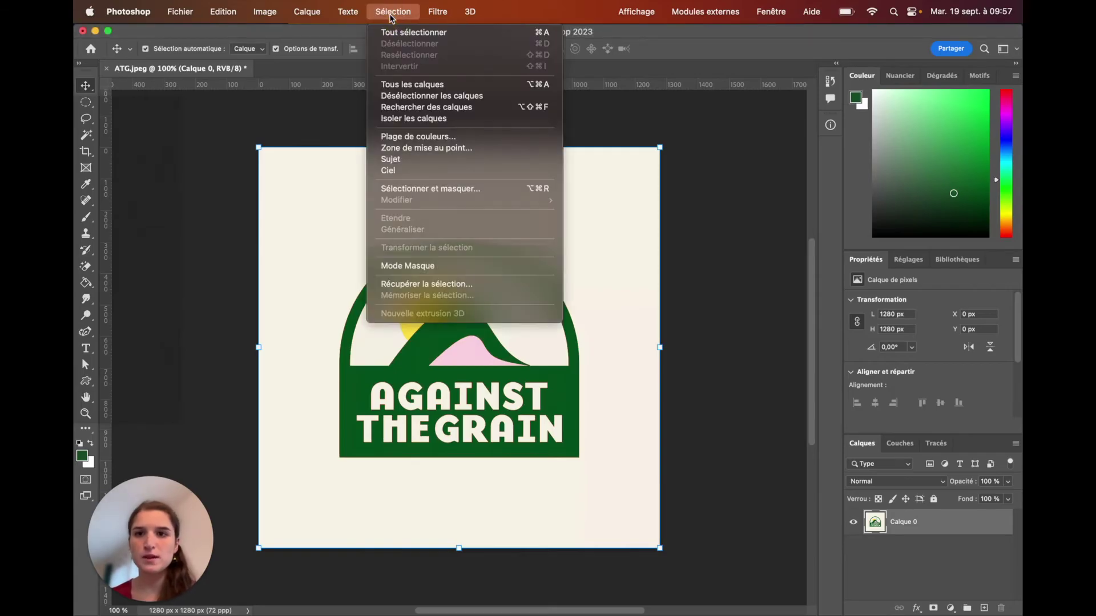
left_click(420, 139)
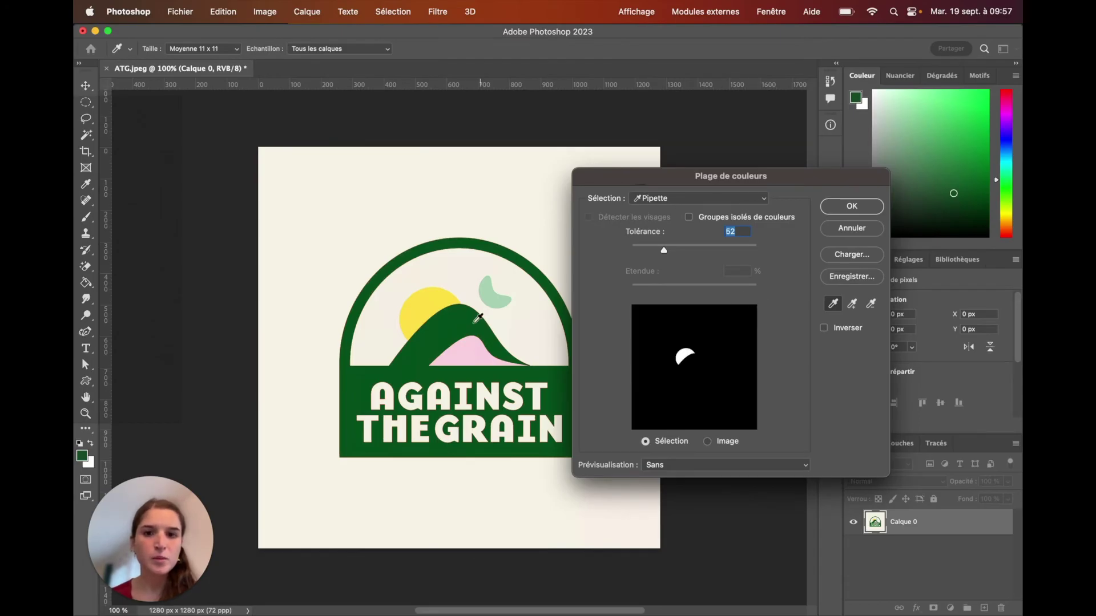
left_click(497, 284)
left_click(425, 297)
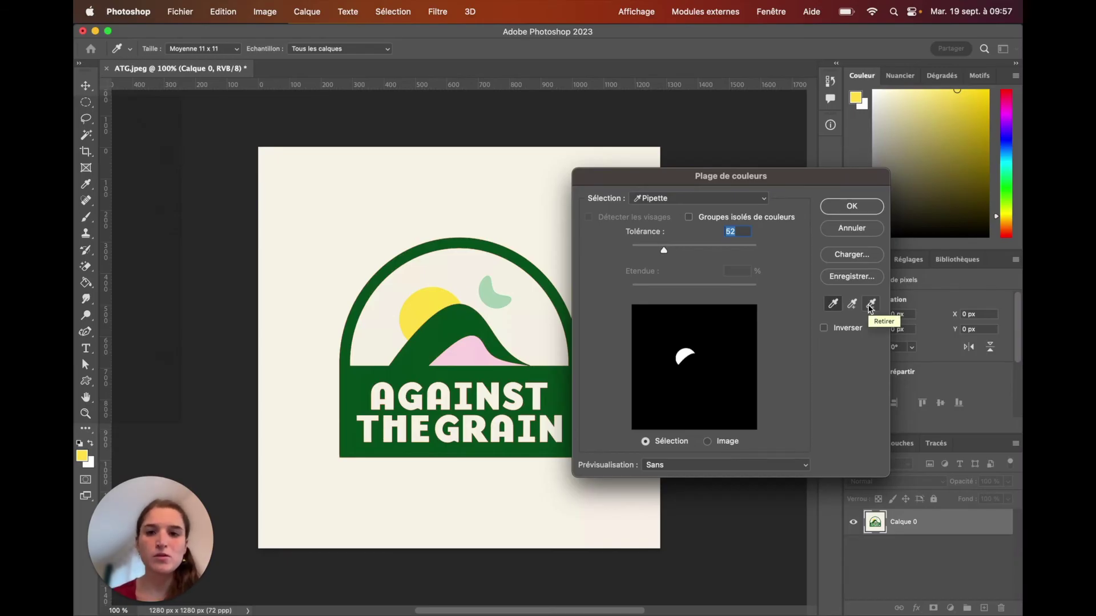
left_click(706, 368)
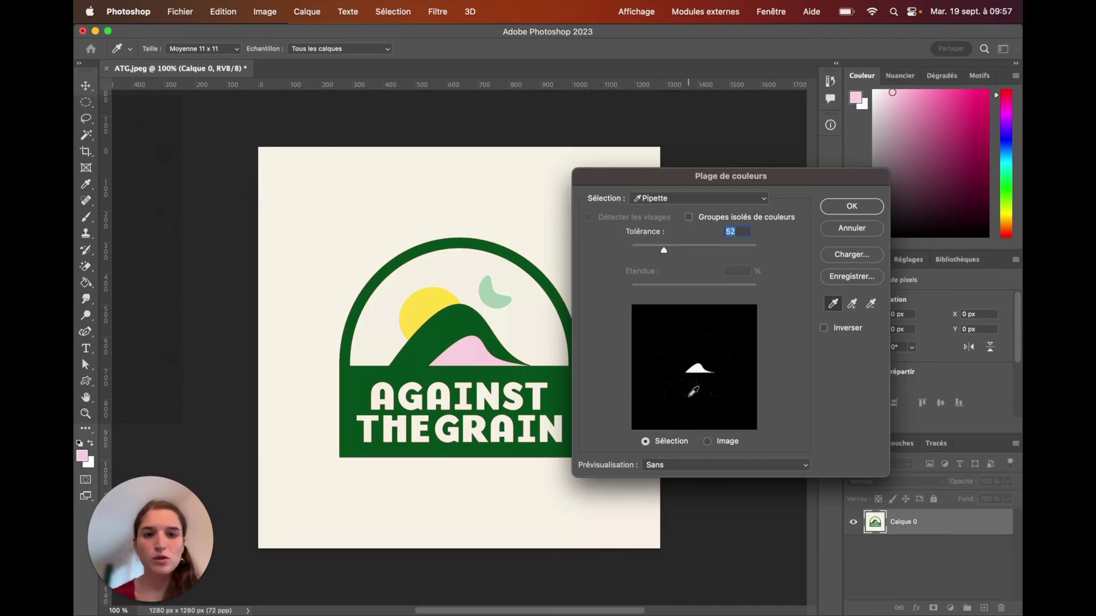
left_click(853, 206)
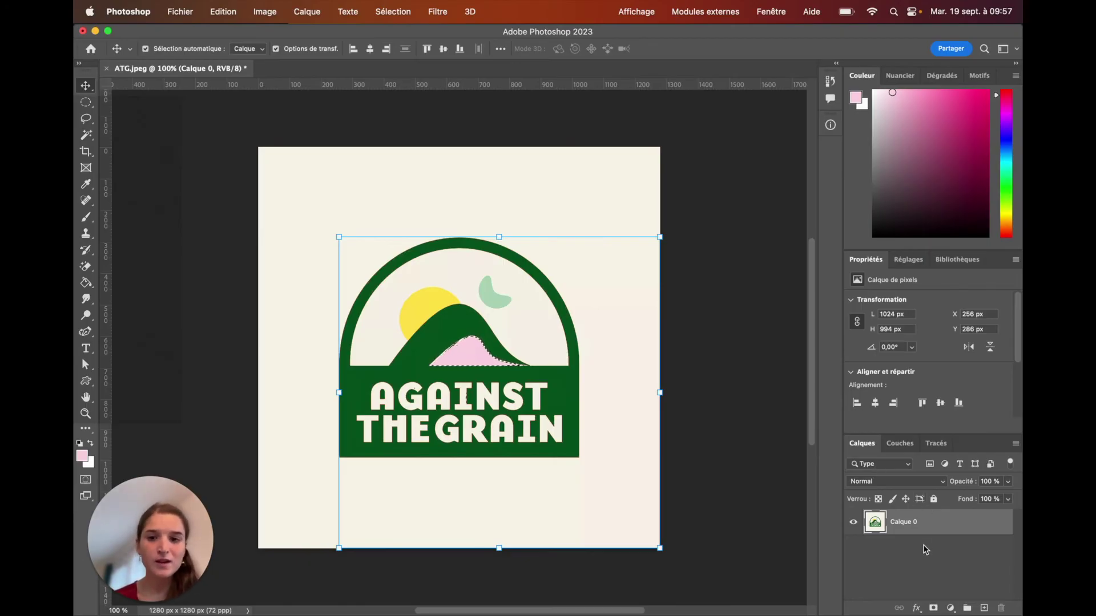
Step: Add a Hue/Saturation adjustment to the selected hill with Colorize on, hue 135, saturation 36 and lightness -24, and compare it with the original
left_click(950, 610)
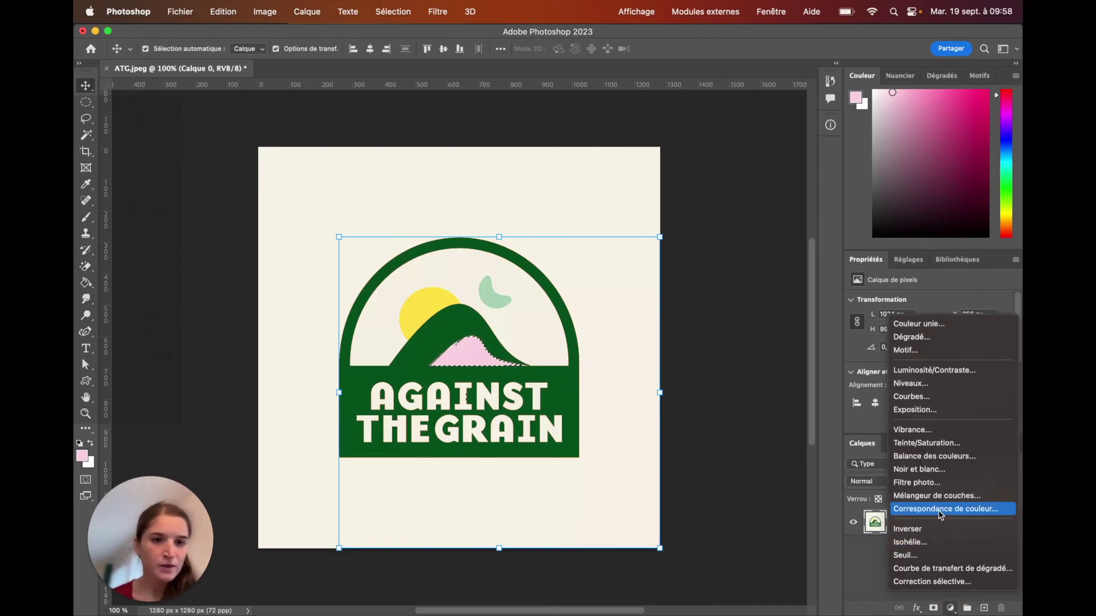
left_click(935, 444)
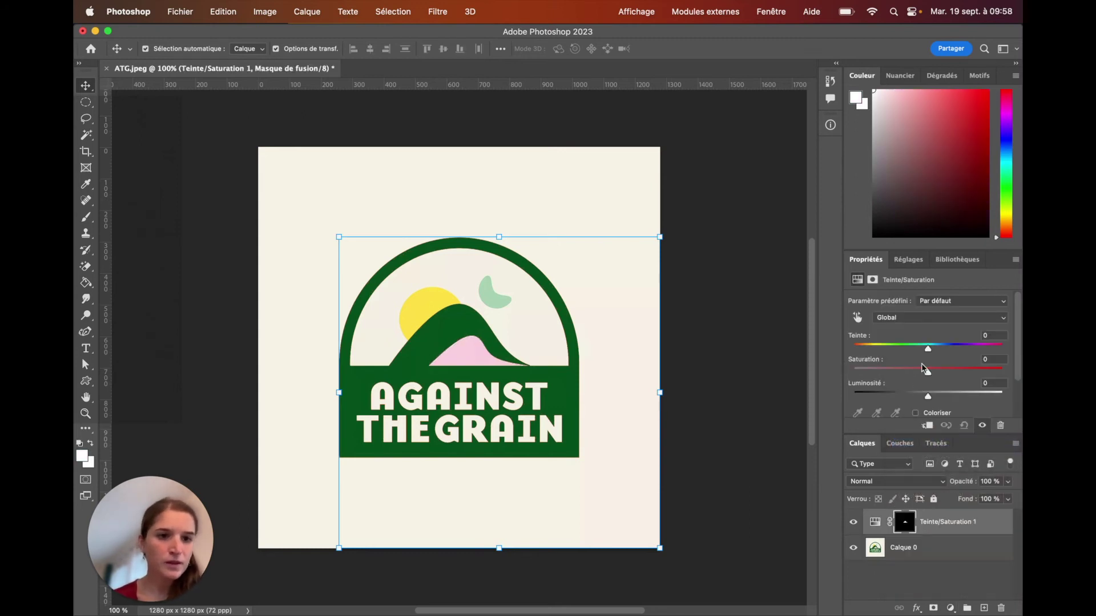
left_click(916, 414)
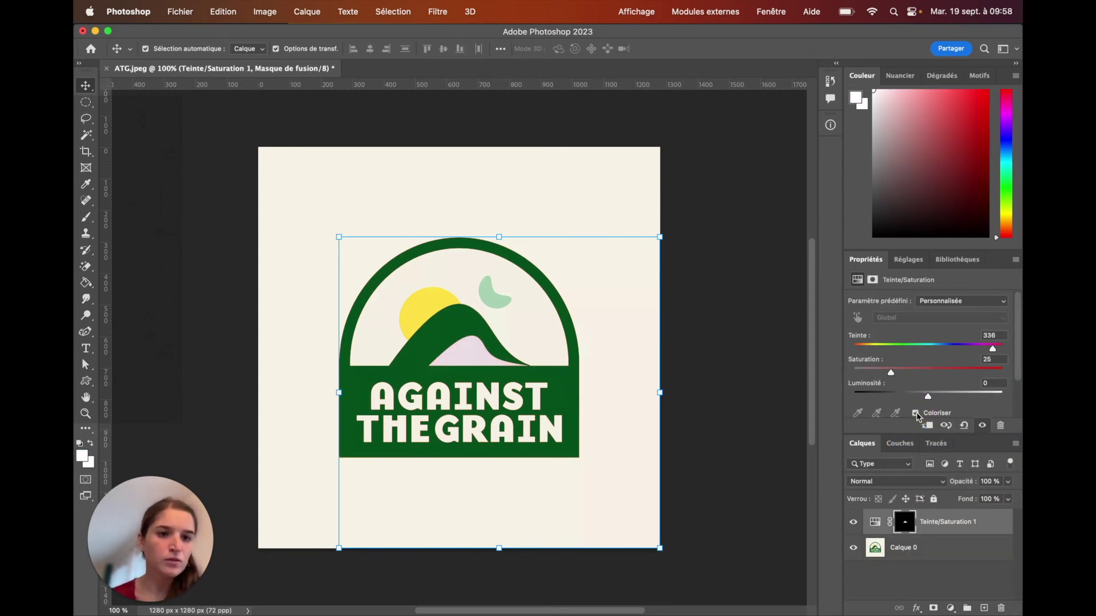
left_click_drag(994, 350, 910, 394)
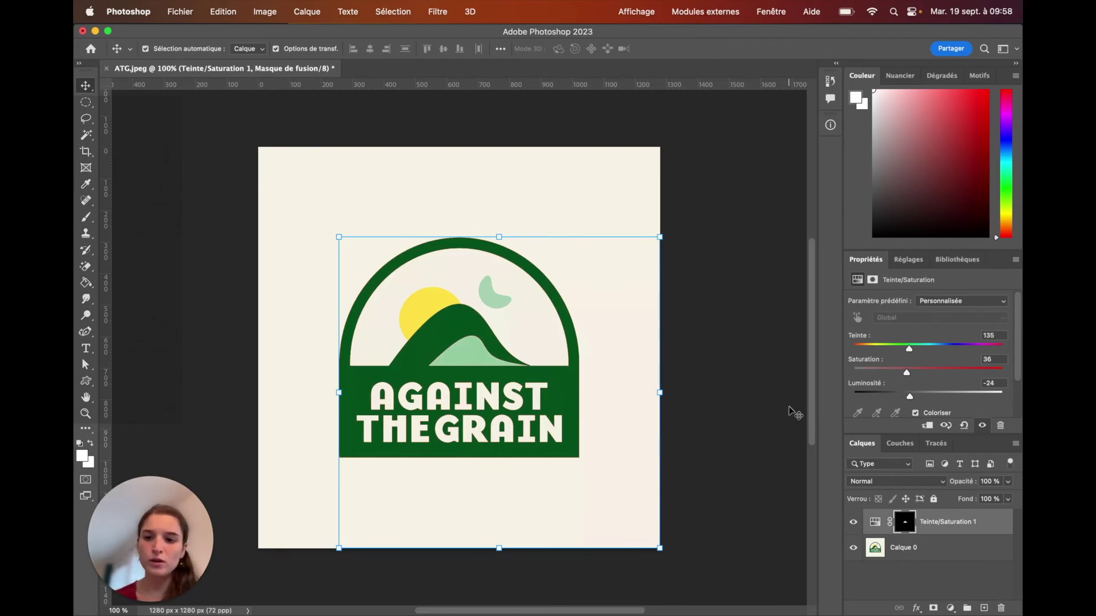
left_click(854, 523)
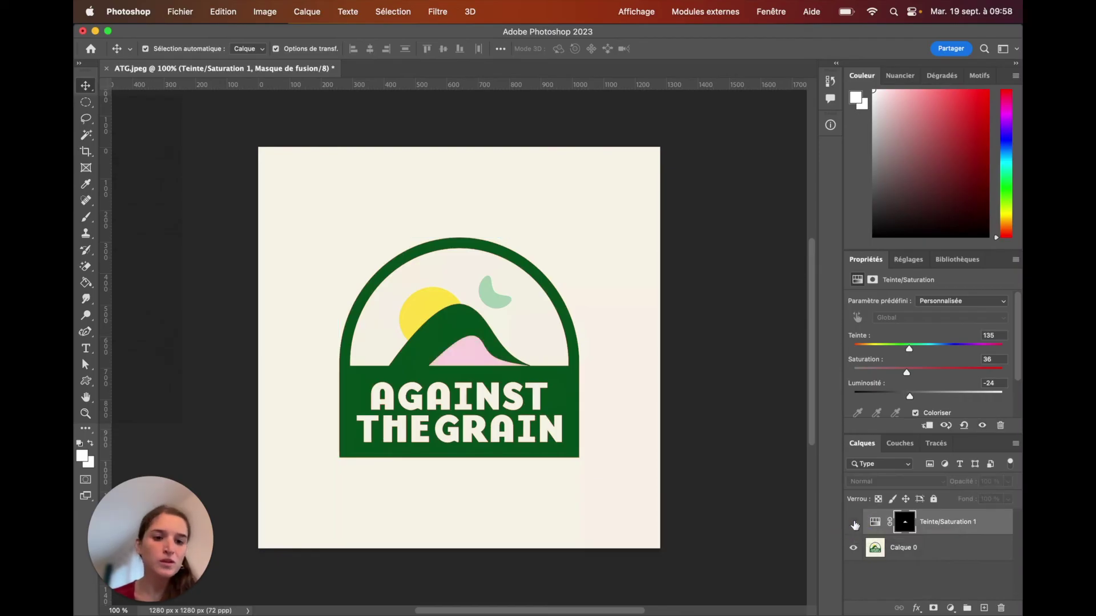
left_click(854, 524)
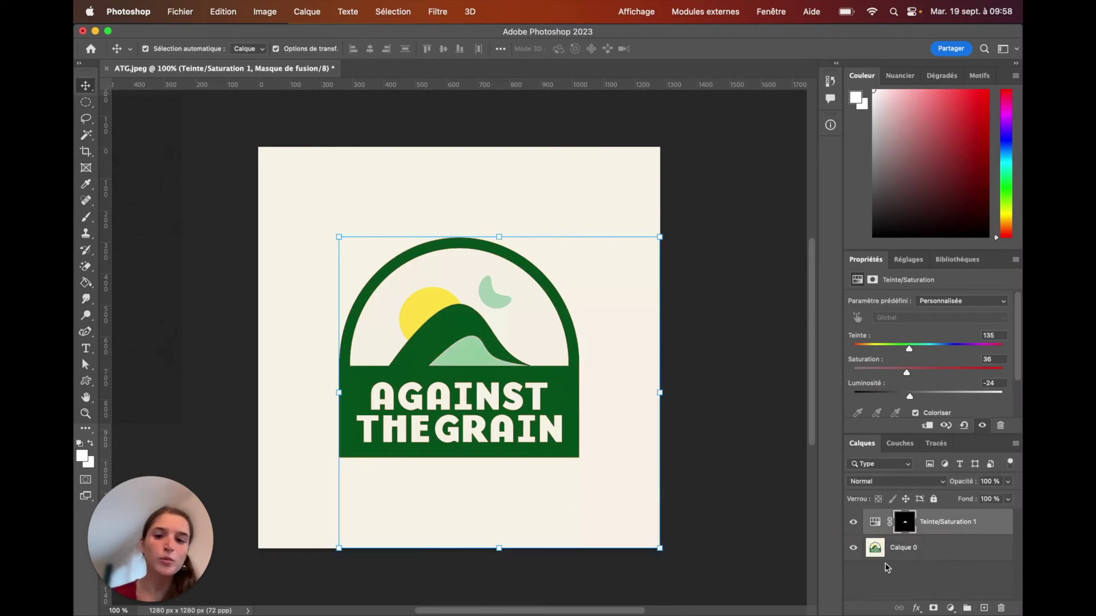